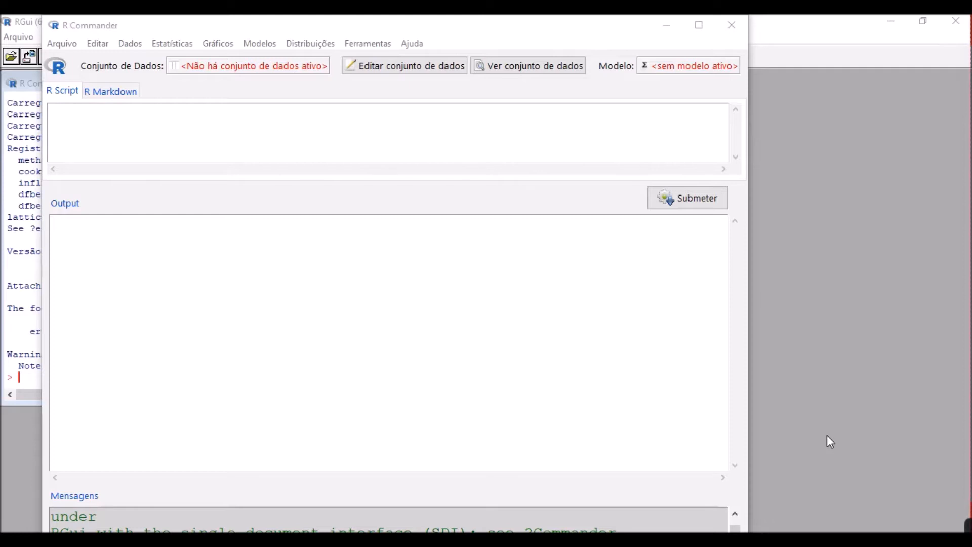
# - Load the data set file Empresas1 from the Videos folder
pyautogui.click(131, 44)
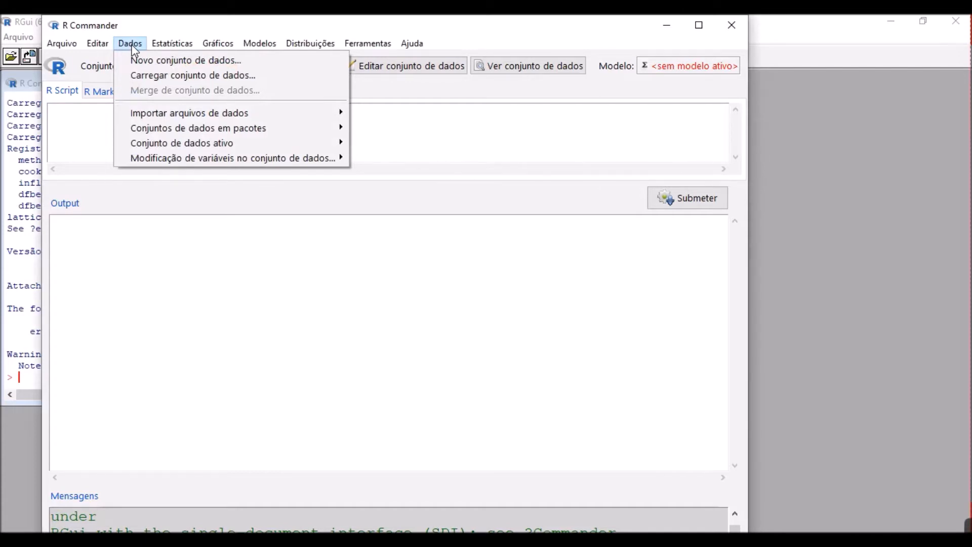
pyautogui.click(155, 85)
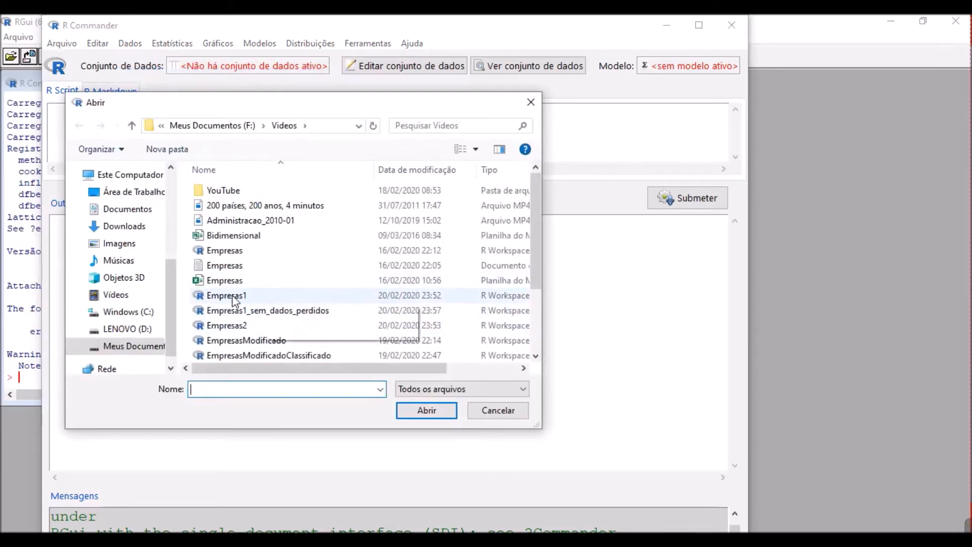
pyautogui.click(234, 296)
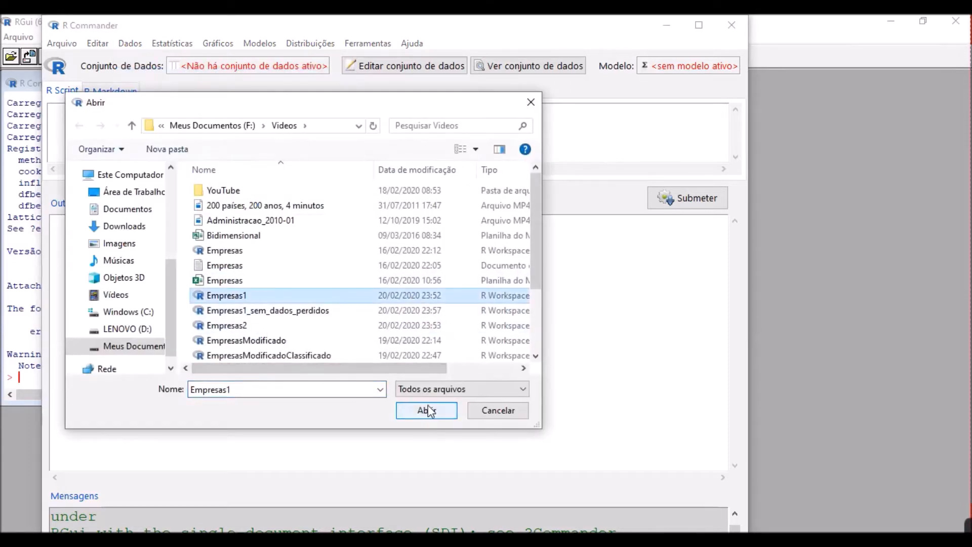
pyautogui.click(427, 411)
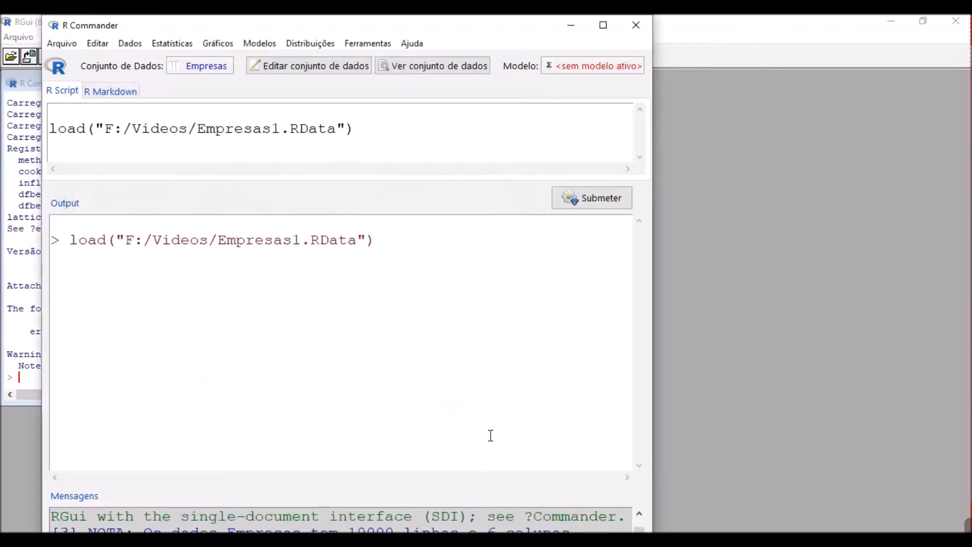
# - View the Empresas data set, examine its columns from Setor to Número and the categories in Satisfação, and minimize the viewer
pyautogui.click(435, 65)
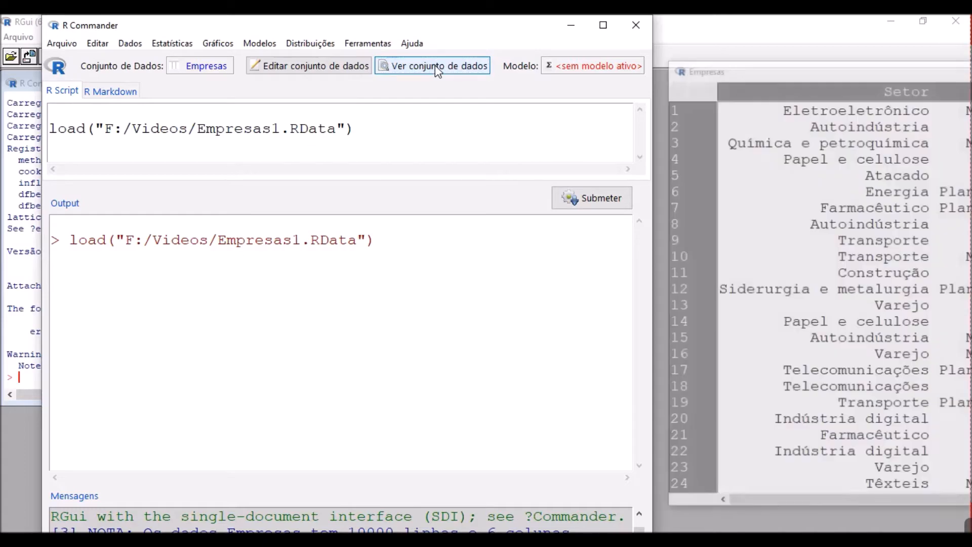
pyautogui.moveTo(825, 69); pyautogui.dragTo(373, 52)
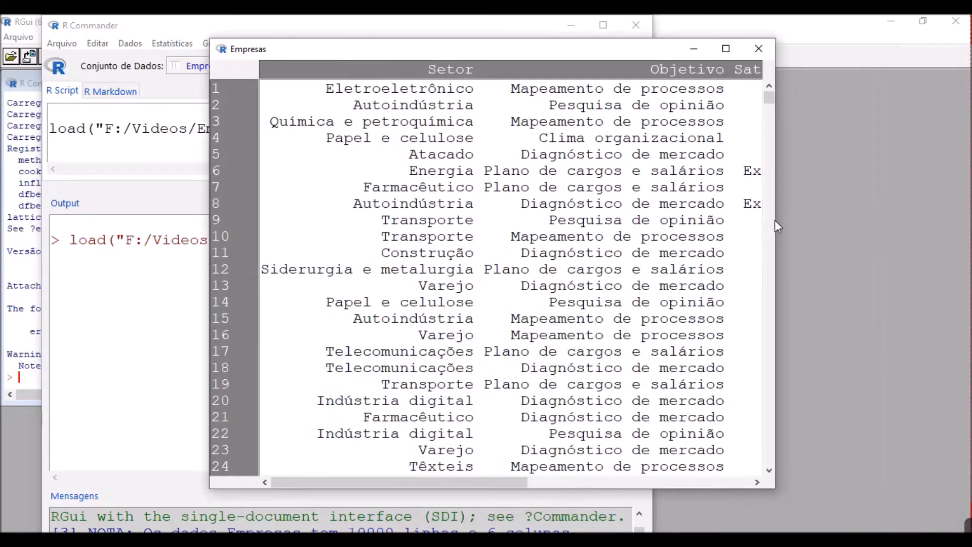
pyautogui.click(757, 482)
pyautogui.click(758, 482)
pyautogui.click(758, 482)
pyautogui.click(757, 482)
pyautogui.click(758, 483)
pyautogui.click(757, 482)
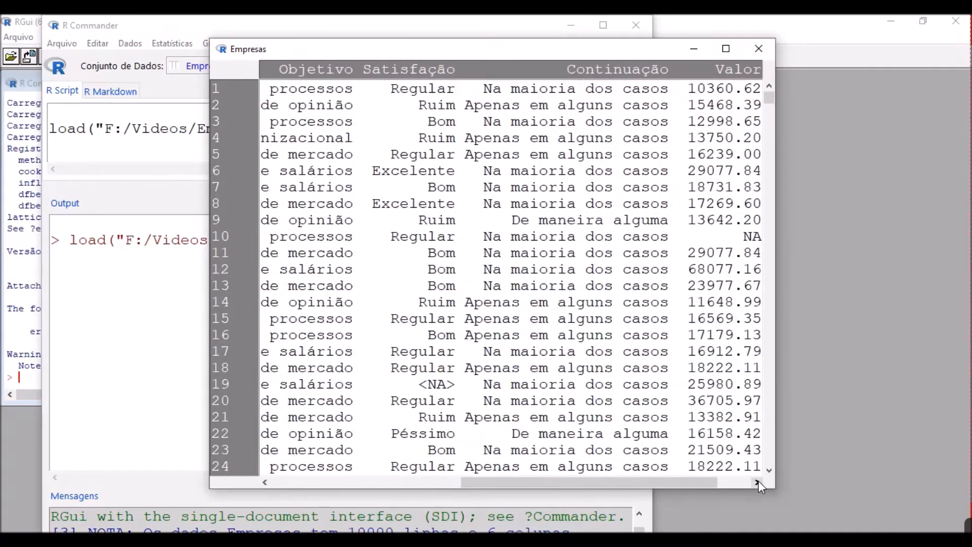
pyautogui.click(758, 482)
pyautogui.click(757, 482)
pyautogui.click(758, 482)
pyautogui.click(757, 482)
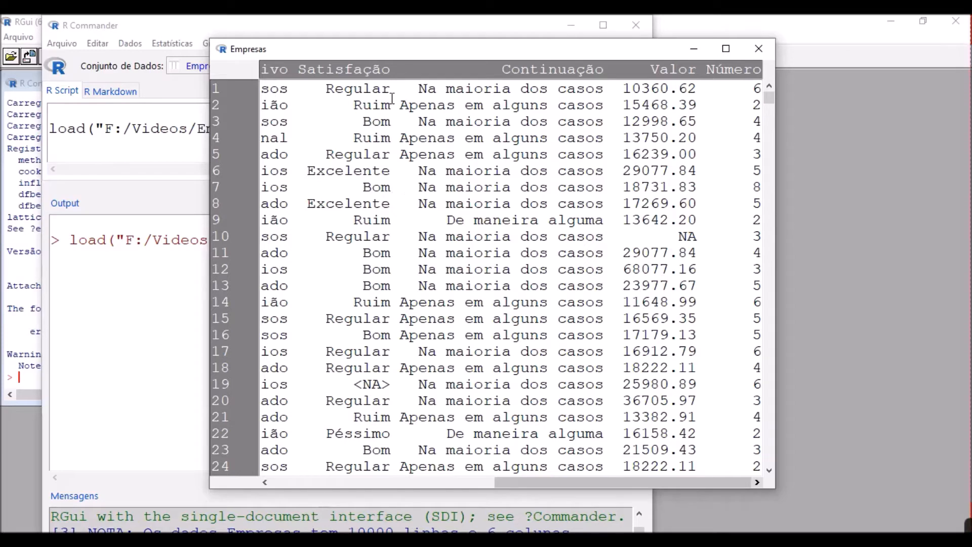
pyautogui.scroll(-2, 399, 331)
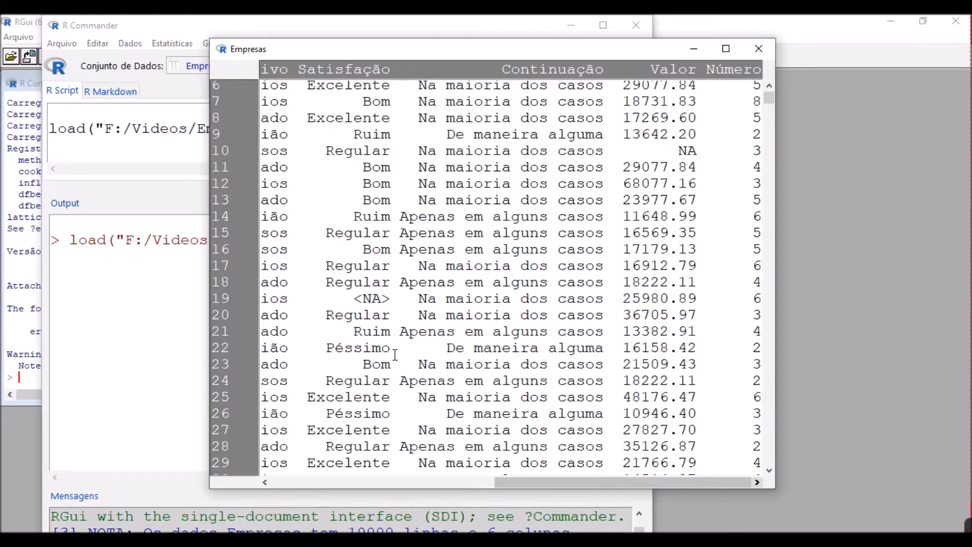
pyautogui.scroll(2, 395, 353)
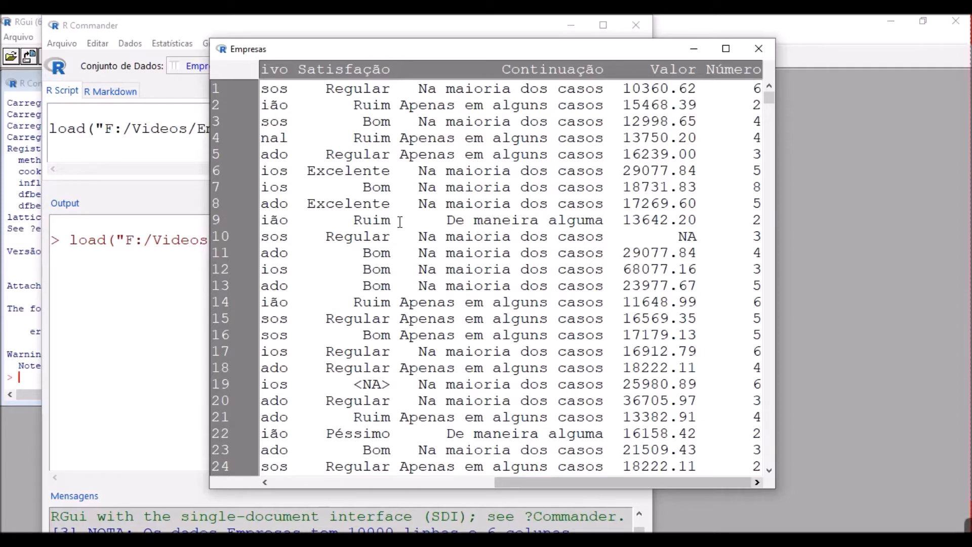
pyautogui.click(694, 48)
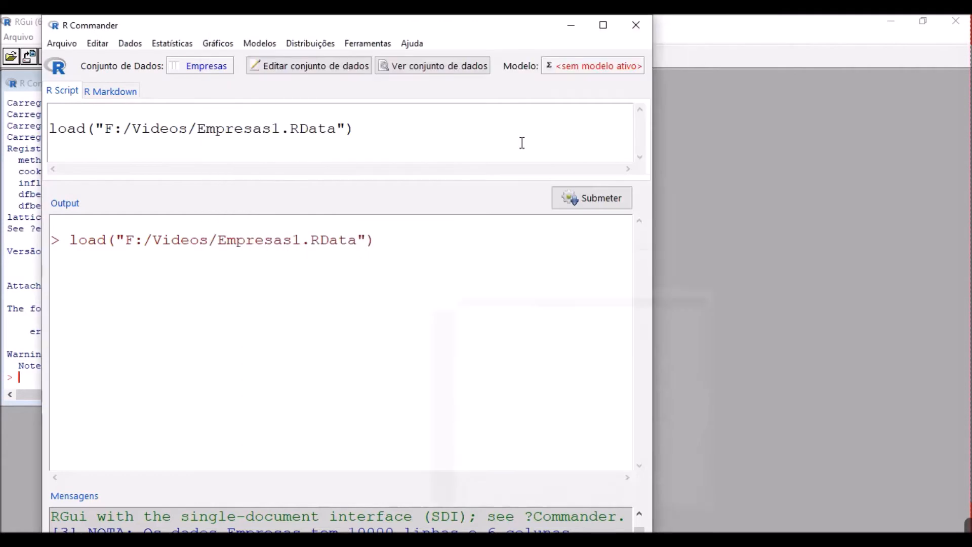
# - Start reordering the levels of the Satisfação factor as an ordered factor, keeping its original name and overwriting the existing variable
pyautogui.click(130, 45)
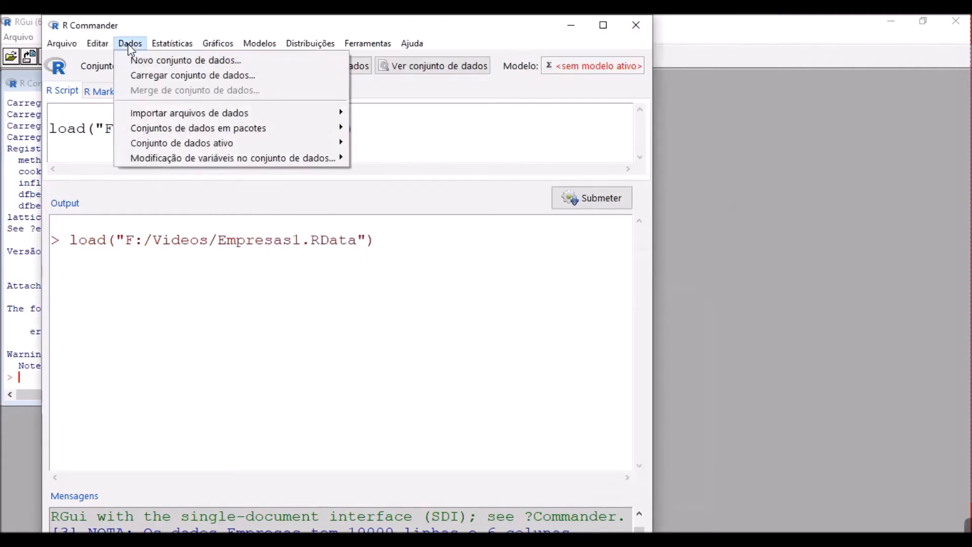
pyautogui.moveTo(142, 162)
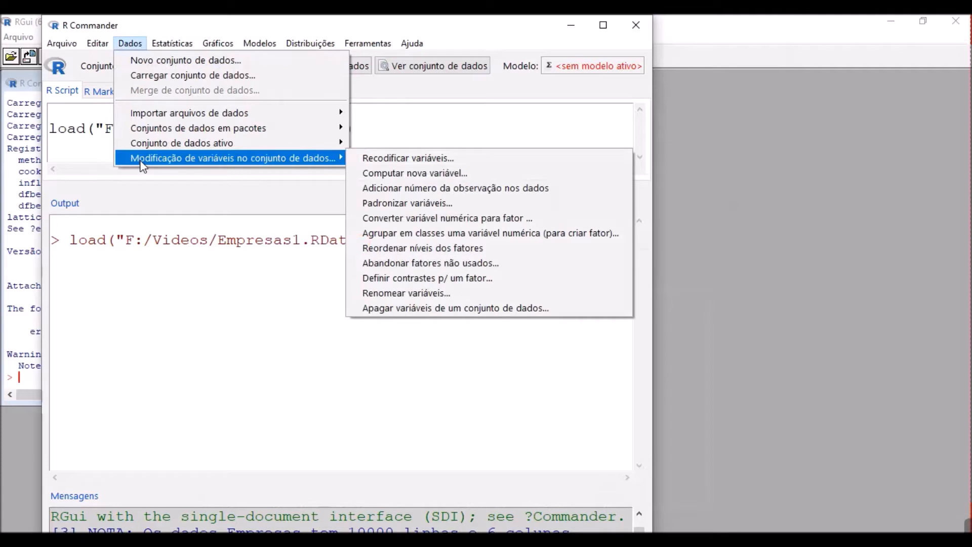
pyautogui.click(474, 247)
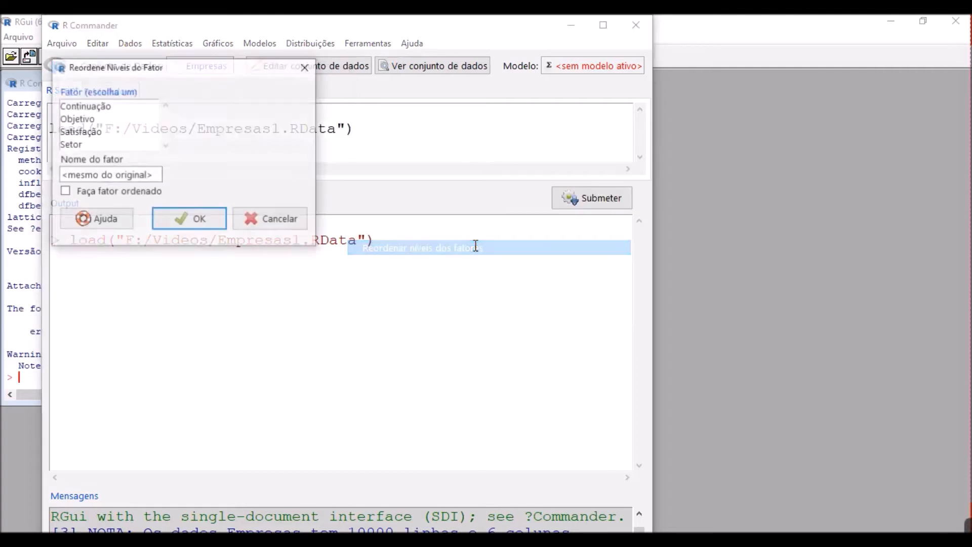
pyautogui.moveTo(162, 67); pyautogui.dragTo(286, 126)
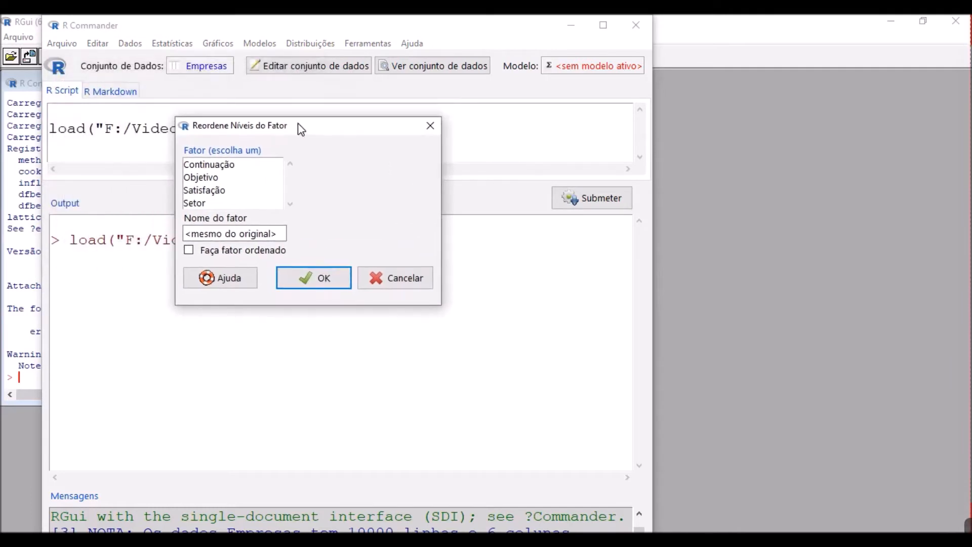
pyautogui.click(207, 192)
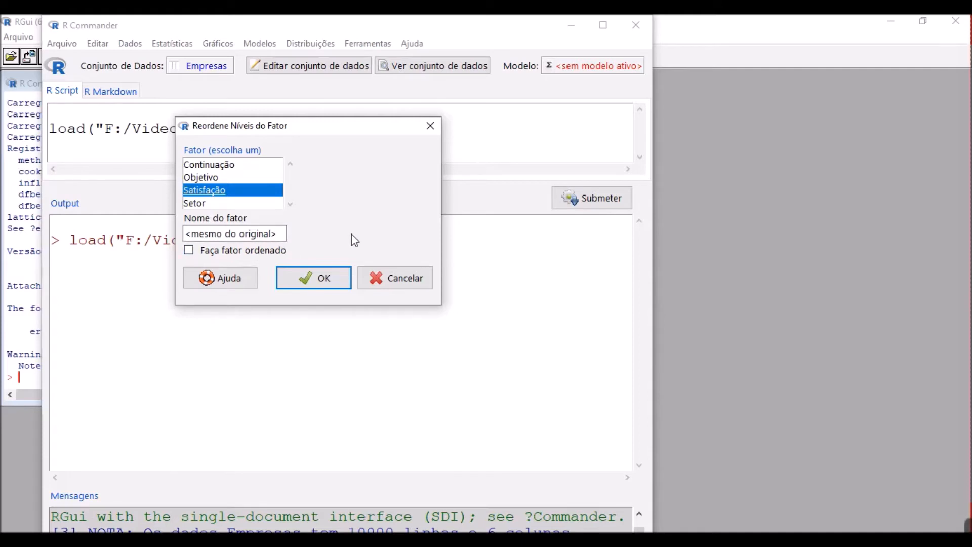
pyautogui.click(190, 252)
pyautogui.click(315, 281)
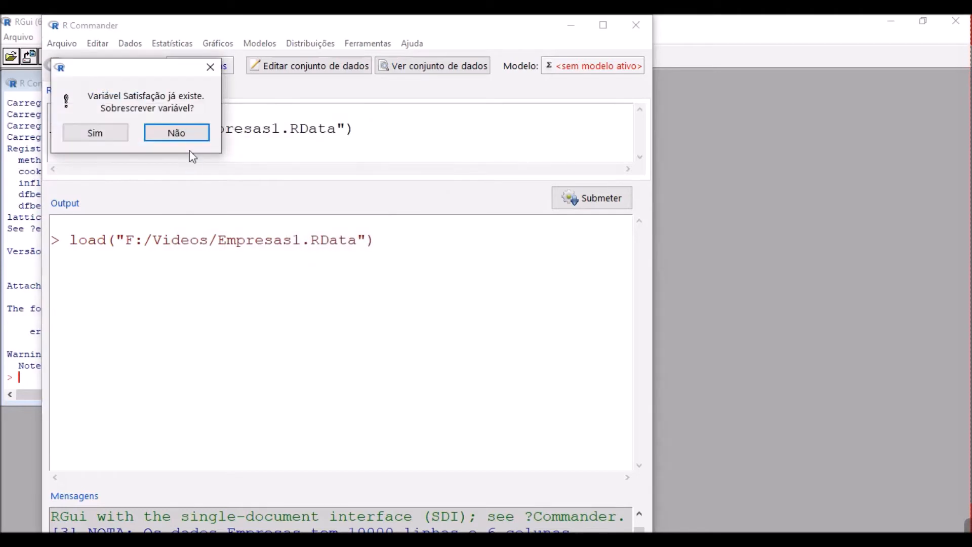
pyautogui.click(114, 134)
# - Set the new level order to Péssimo 1, Ruim 2, Regular 3, Bom 4 and Excelente 5, and apply it
pyautogui.moveTo(132, 71); pyautogui.dragTo(445, 198)
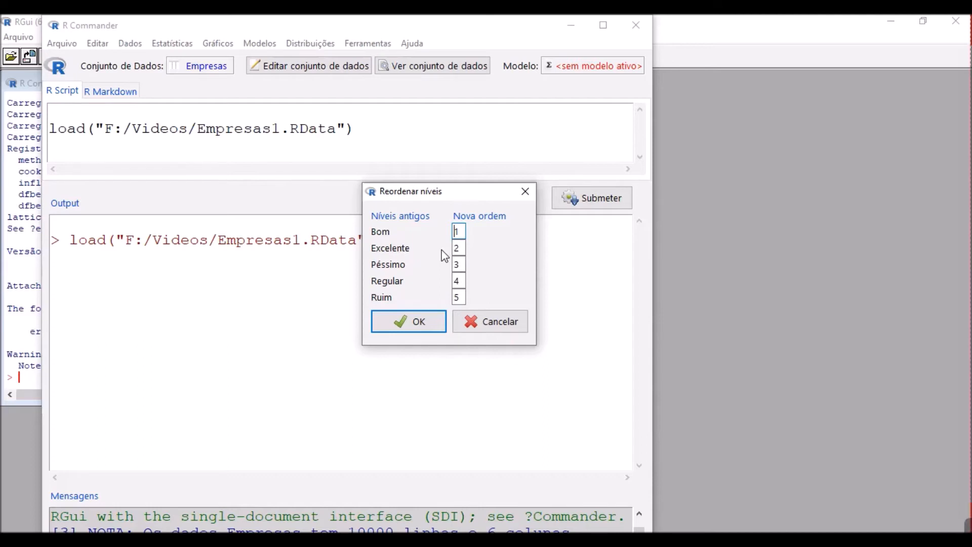
pyautogui.moveTo(462, 265); pyautogui.dragTo(444, 266)
pyautogui.write('1')
pyautogui.moveTo(465, 298); pyautogui.dragTo(446, 299)
pyautogui.write('2')
pyautogui.moveTo(463, 281); pyautogui.dragTo(439, 281)
pyautogui.write('3')
pyautogui.moveTo(460, 232); pyautogui.dragTo(444, 233)
pyautogui.write('4')
pyautogui.moveTo(464, 247); pyautogui.dragTo(439, 247)
pyautogui.write('5')
pyautogui.click(402, 321)
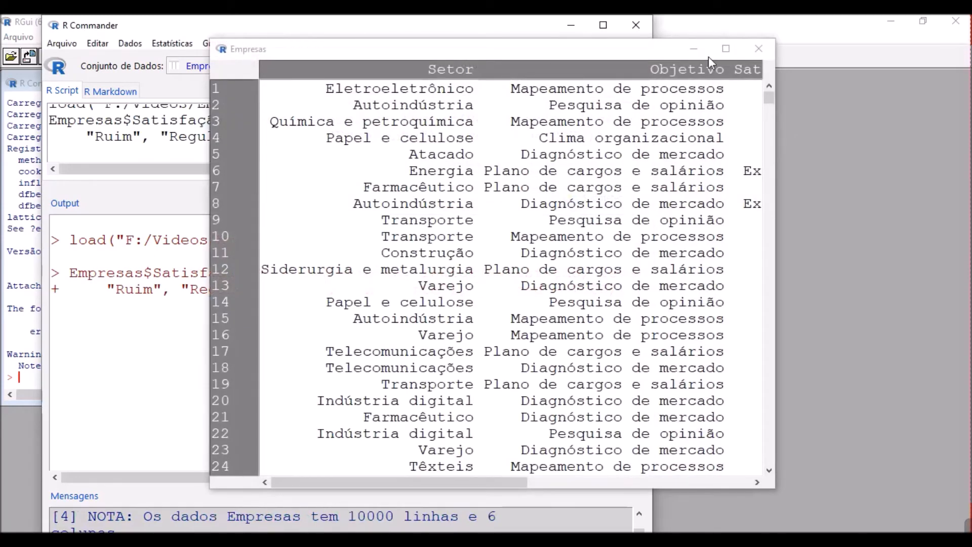
# - Check the Satisfação column in the data viewer and read the level order in the generated factor command
pyautogui.click(719, 478)
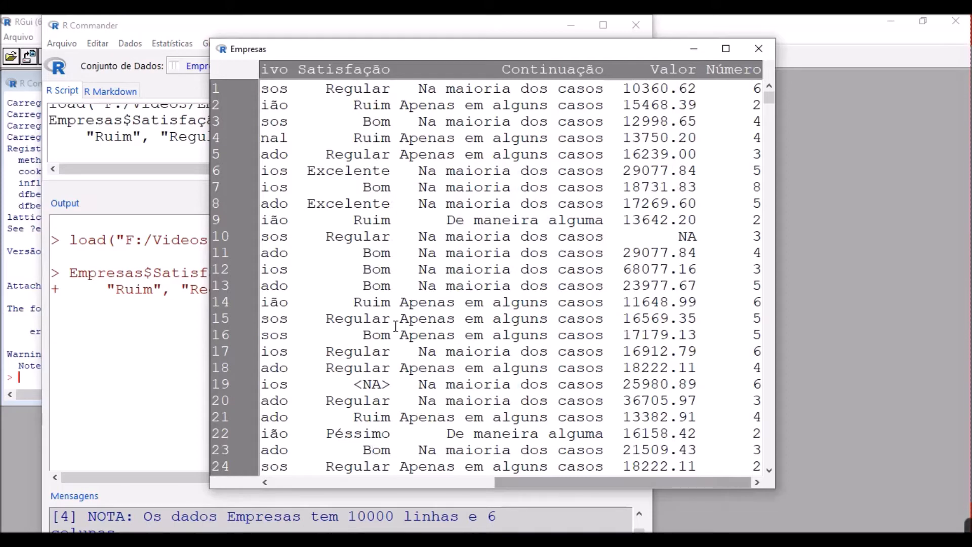
pyautogui.click(694, 50)
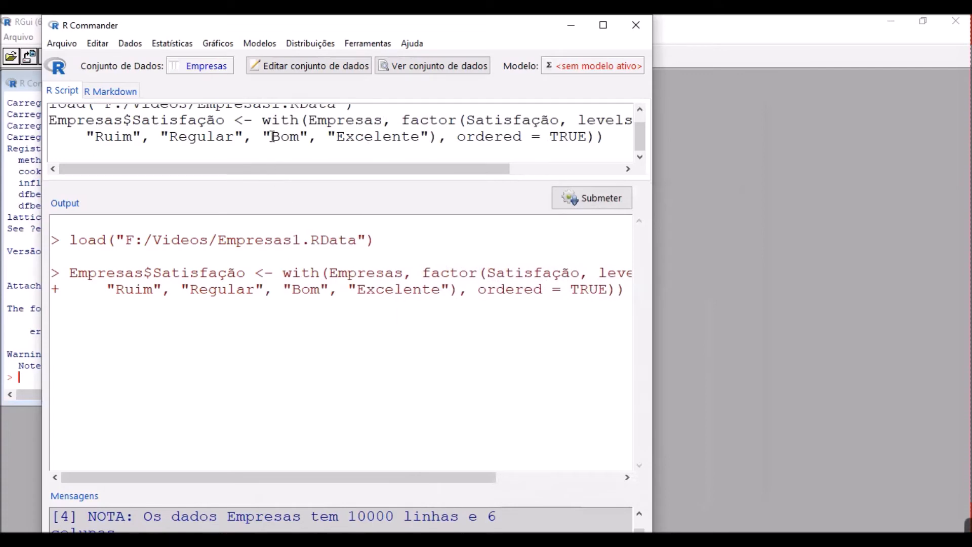
pyautogui.scroll(1, 272, 136)
pyautogui.scroll(-1, 272, 136)
pyautogui.click(579, 165)
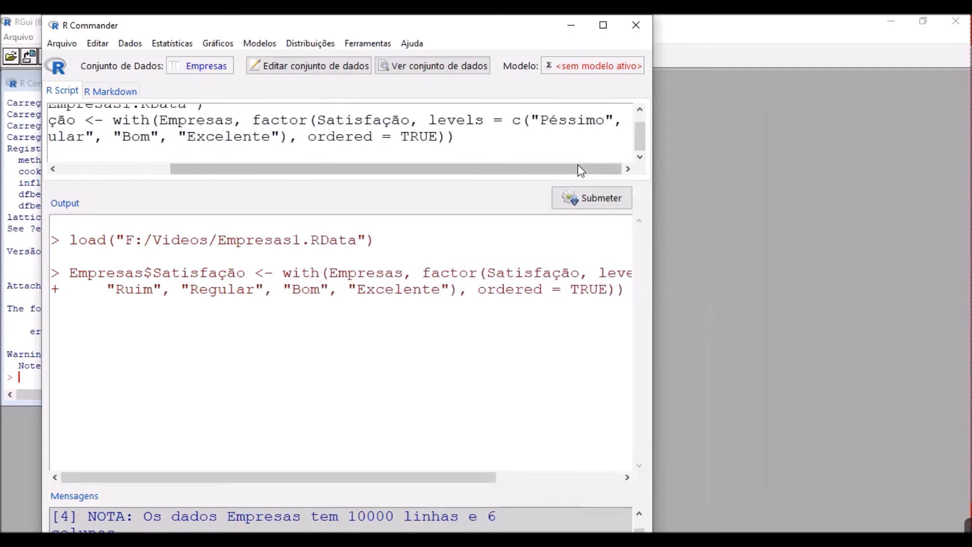
pyautogui.click(87, 170)
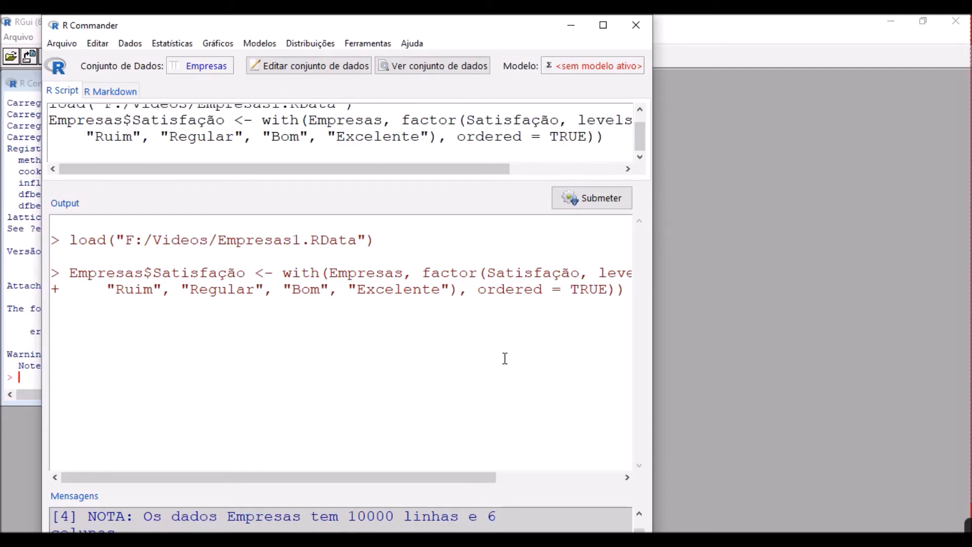
pyautogui.click(133, 47)
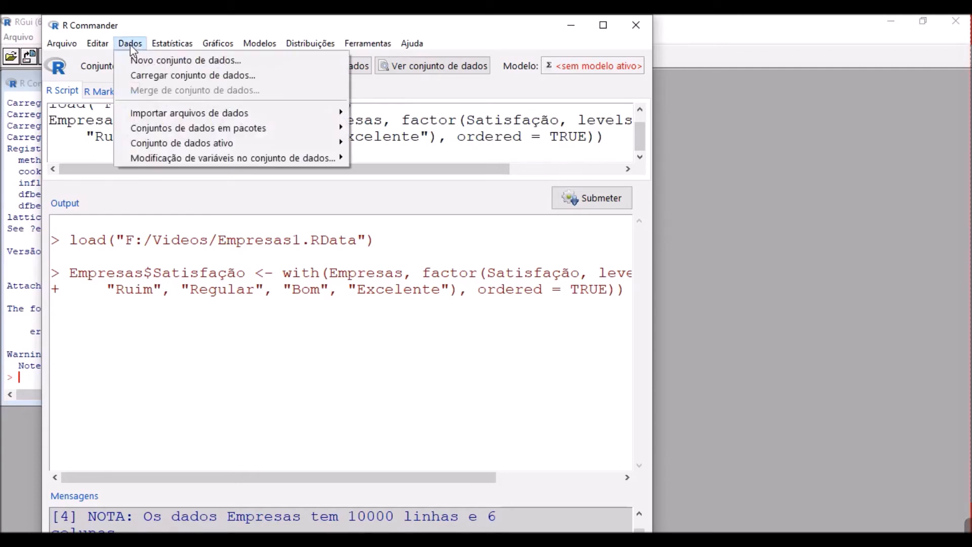
pyautogui.moveTo(171, 157)
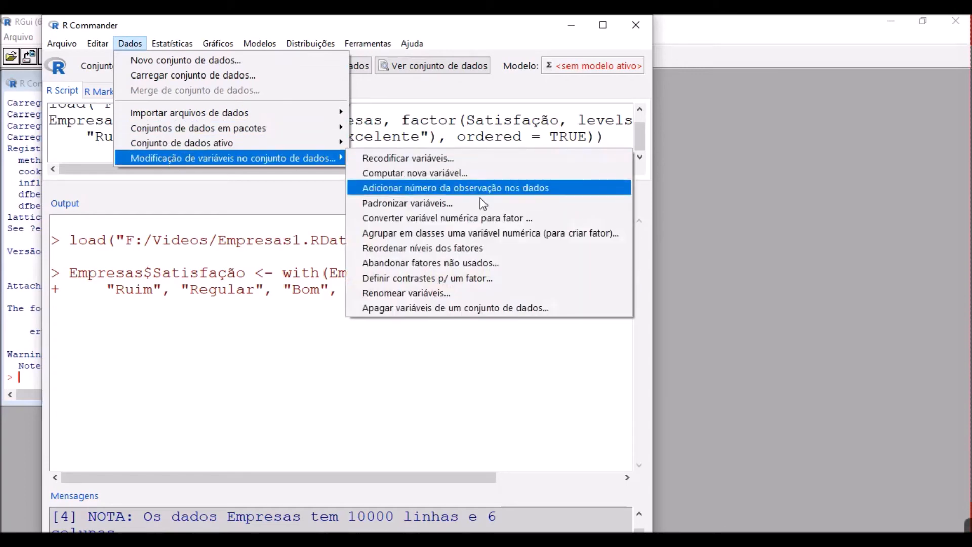
pyautogui.click(499, 246)
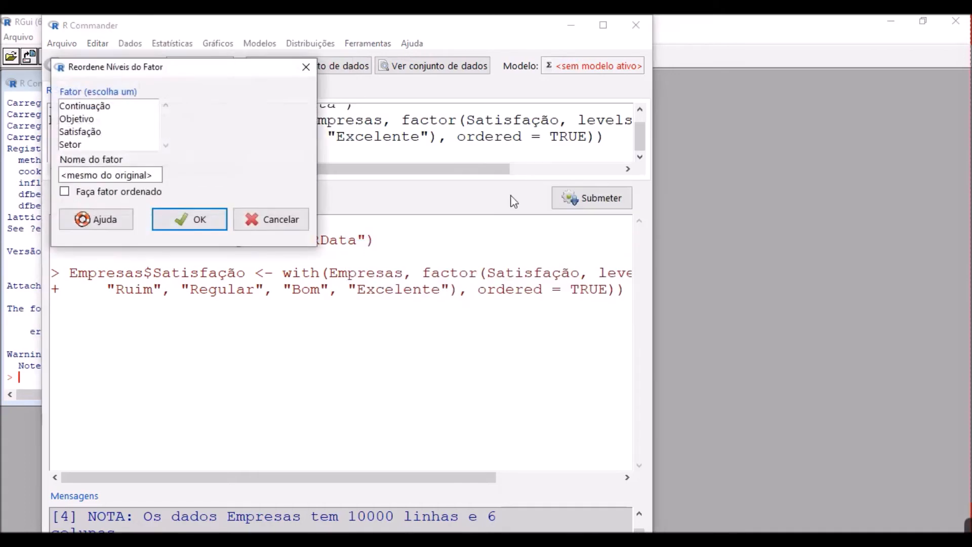
pyautogui.click(101, 107)
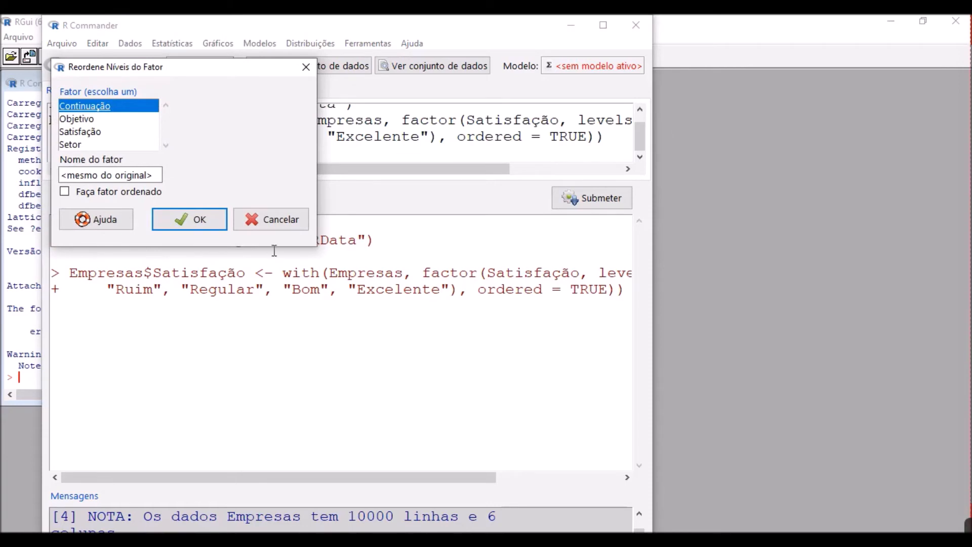
pyautogui.click(278, 220)
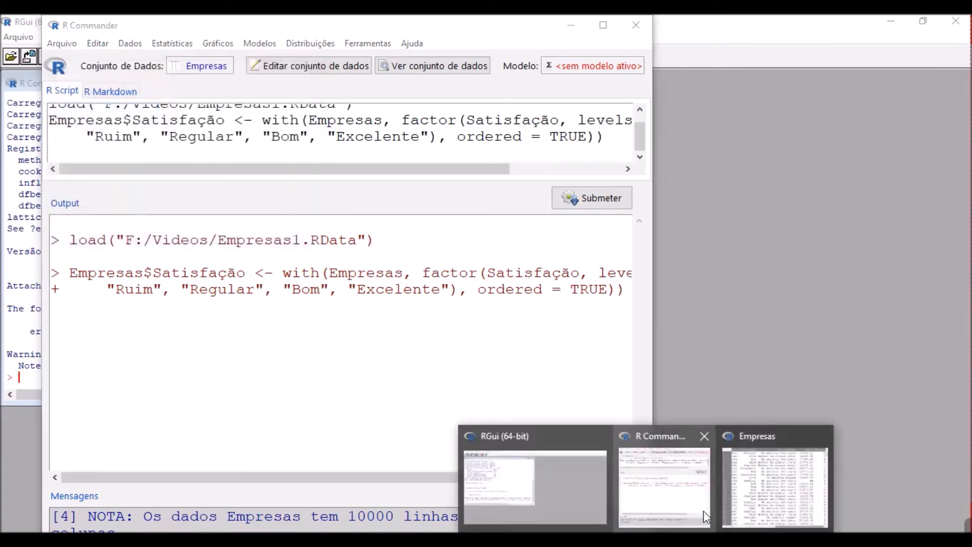
# - Examine the response categories in the Continuação column of the Empresas data set and minimize the viewer
pyautogui.click(777, 507)
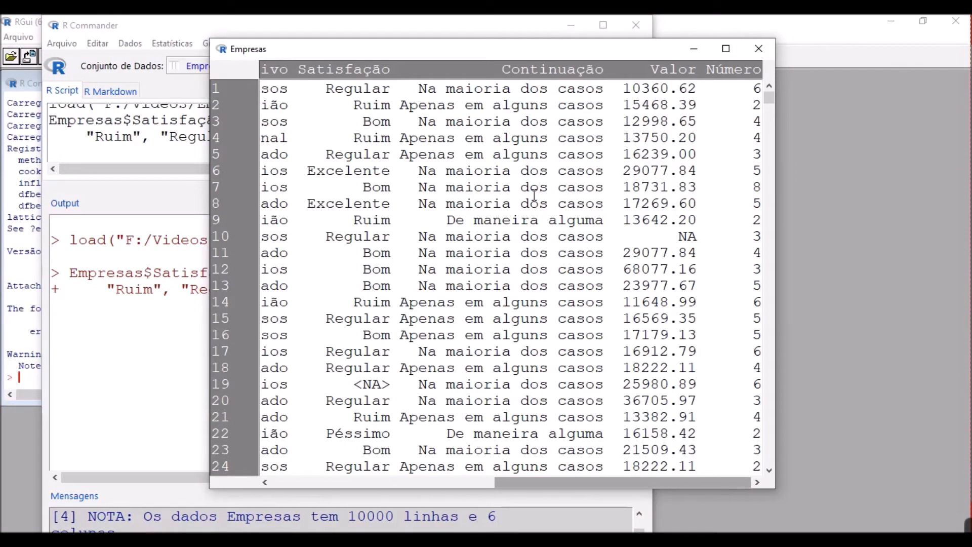
pyautogui.scroll(-3, 535, 180)
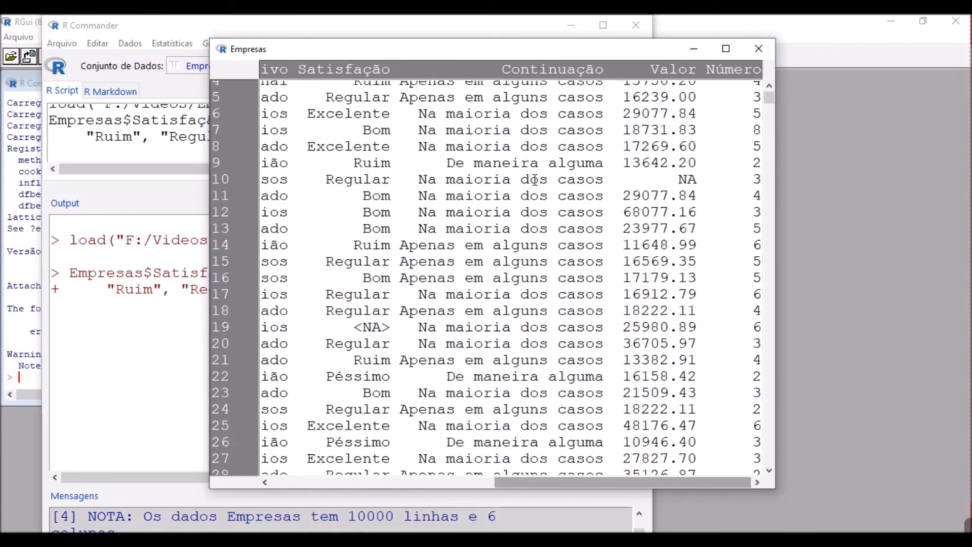
pyautogui.scroll(3, 535, 180)
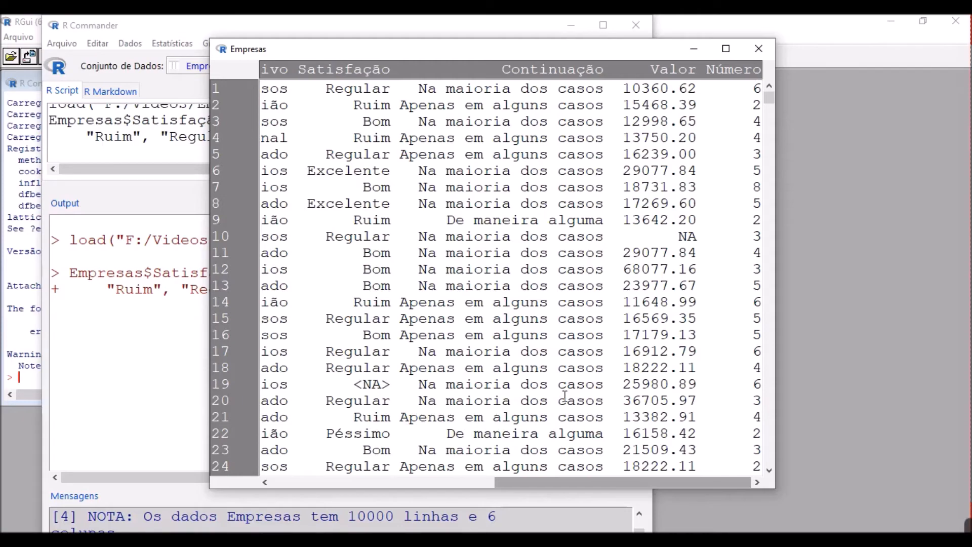
pyautogui.scroll(-4, 589, 277)
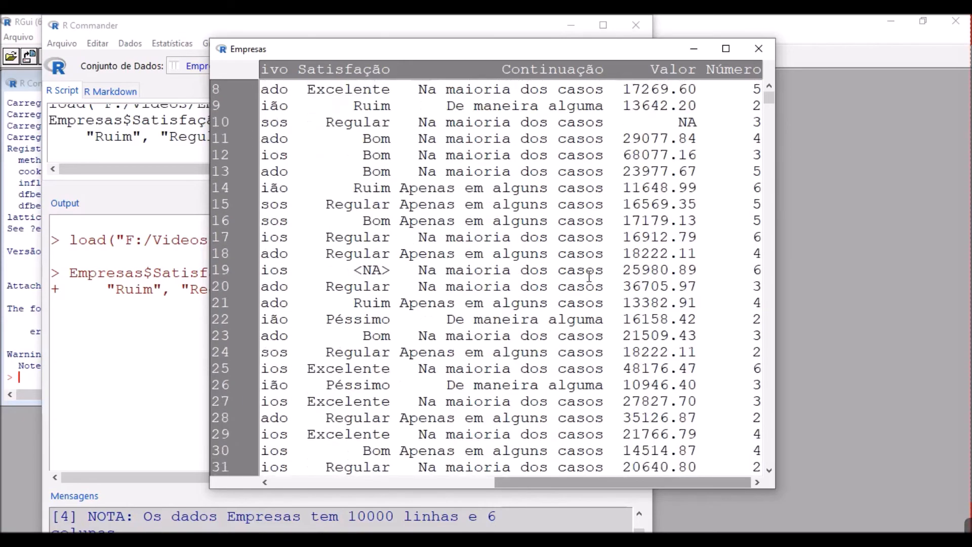
pyautogui.scroll(-4, 589, 277)
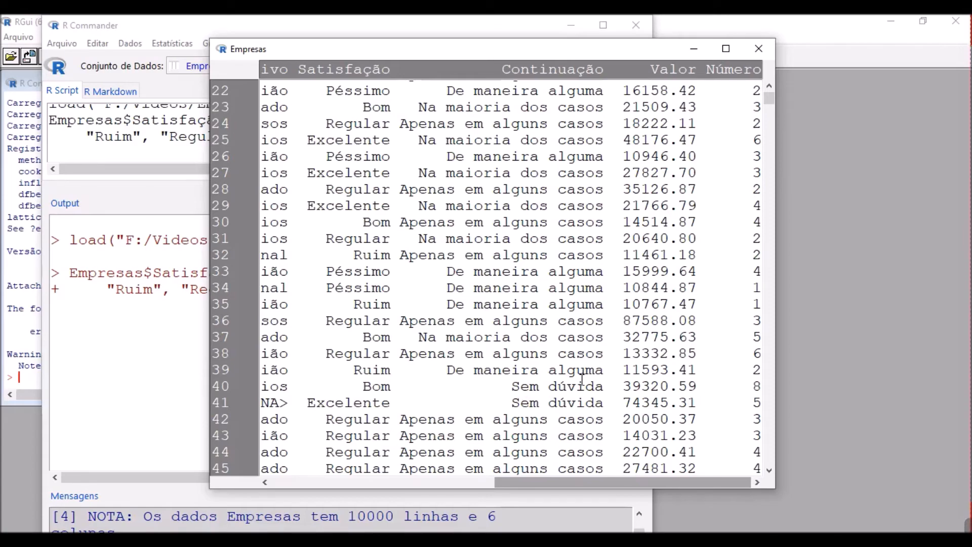
pyautogui.scroll(3, 577, 287)
pyautogui.scroll(4, 577, 287)
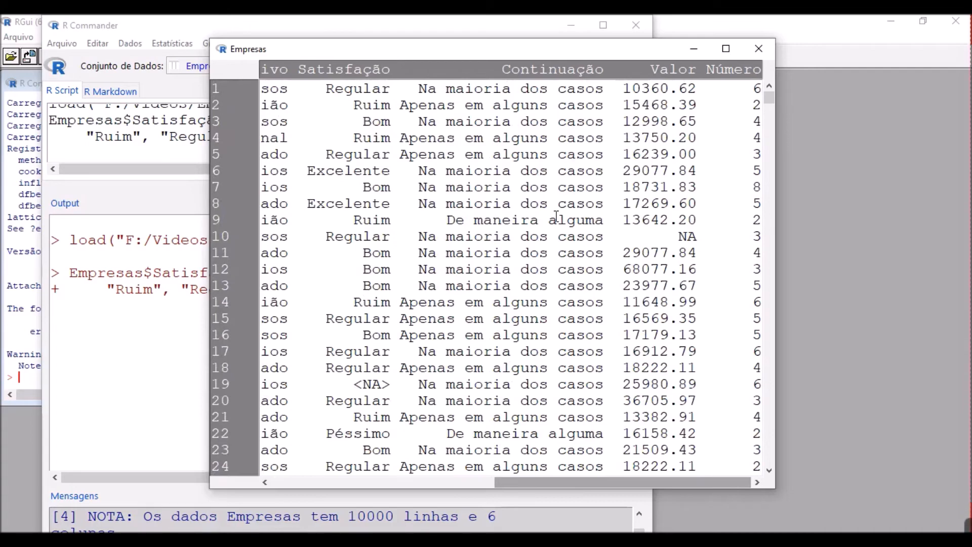
pyautogui.click(693, 49)
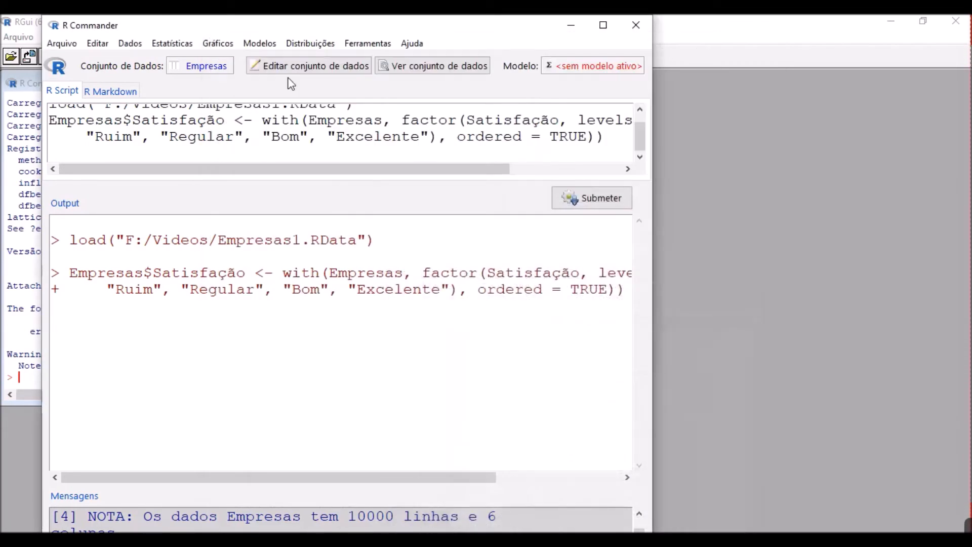
# - Start reordering the levels of the Continuação factor as an ordered factor, keeping its original name and overwriting the existing variable
pyautogui.click(138, 44)
pyautogui.moveTo(181, 157)
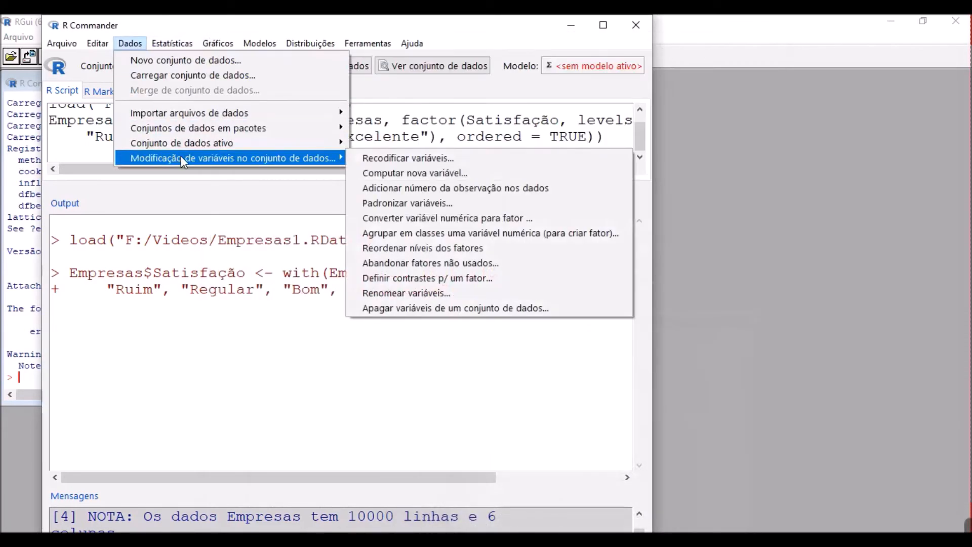
pyautogui.click(513, 248)
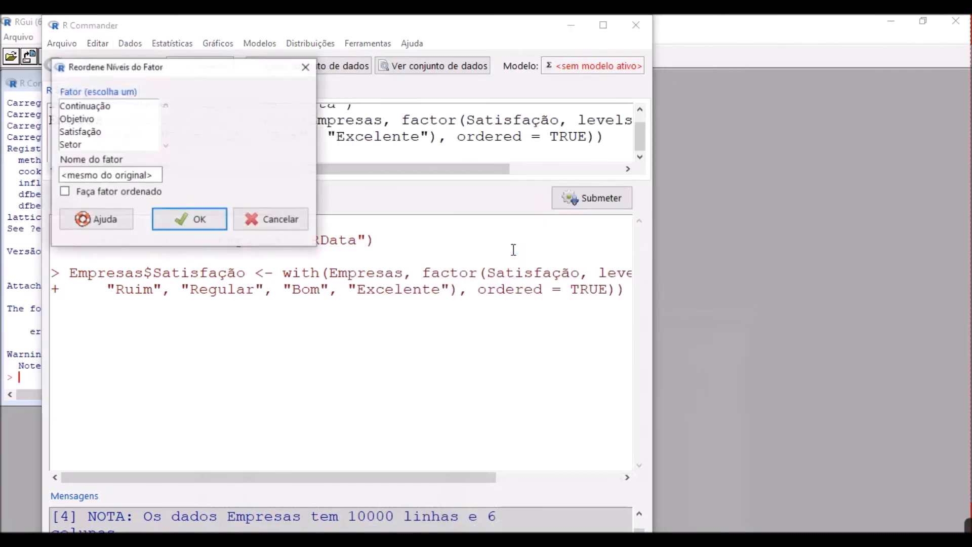
pyautogui.click(100, 105)
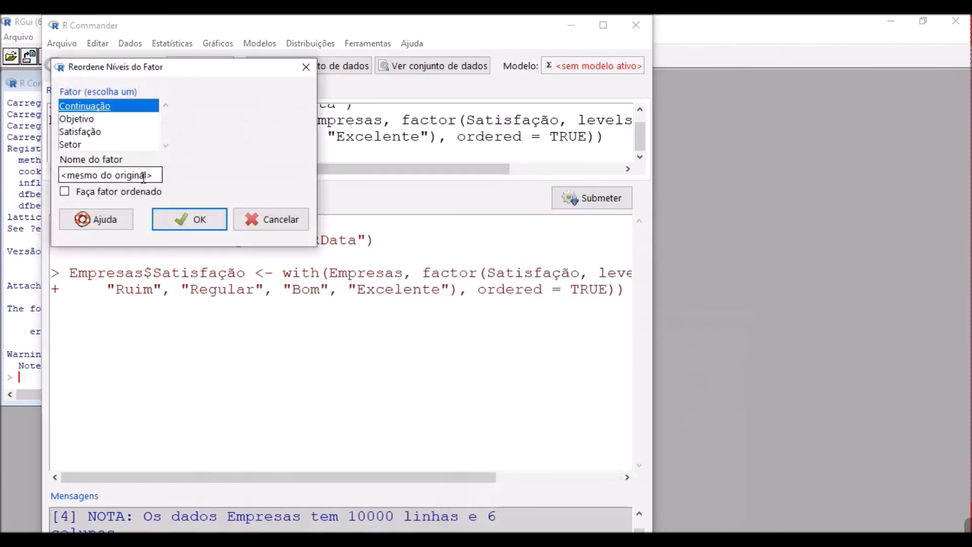
pyautogui.click(65, 191)
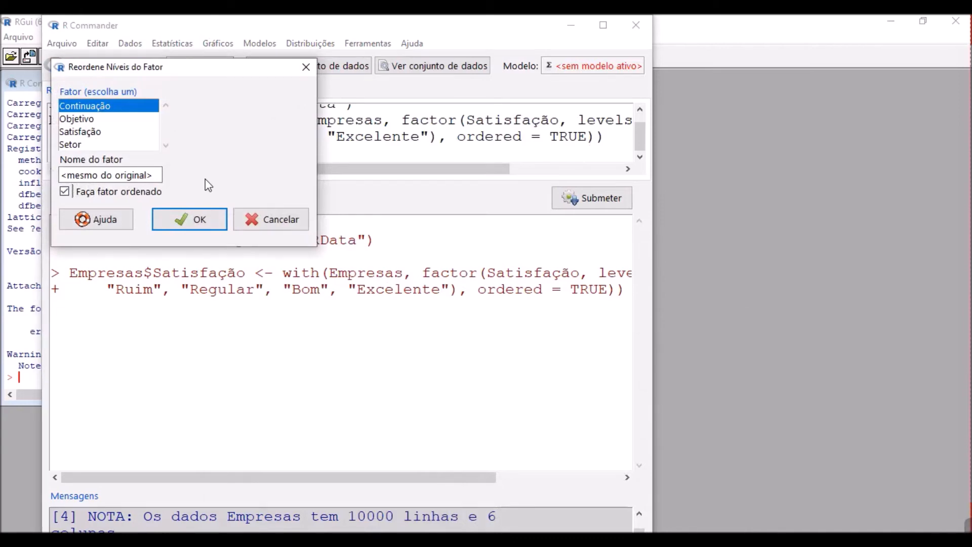
pyautogui.click(199, 222)
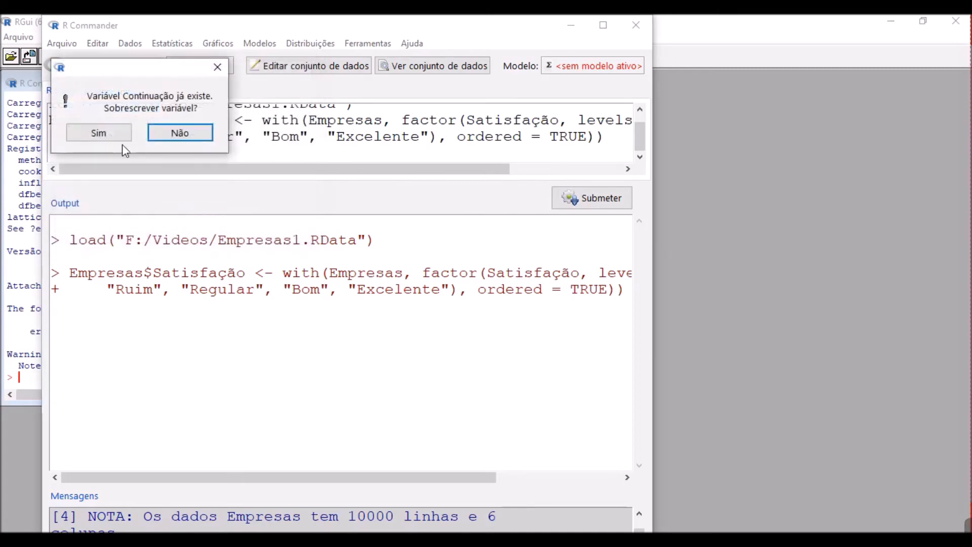
pyautogui.click(99, 134)
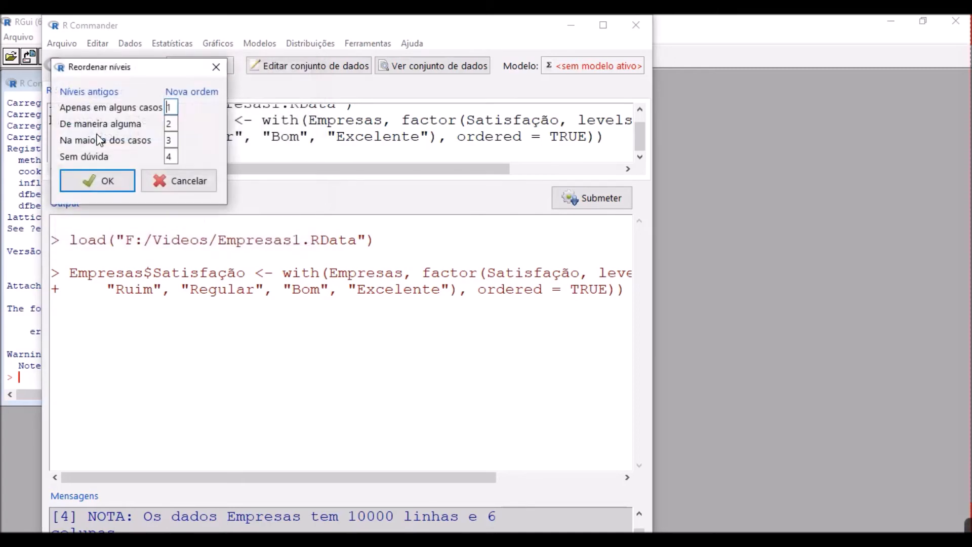
# - Set De maneira alguma to 1 and Apenas em alguns casos to 2 in the new level order, and apply it
pyautogui.moveTo(139, 74); pyautogui.dragTo(444, 248)
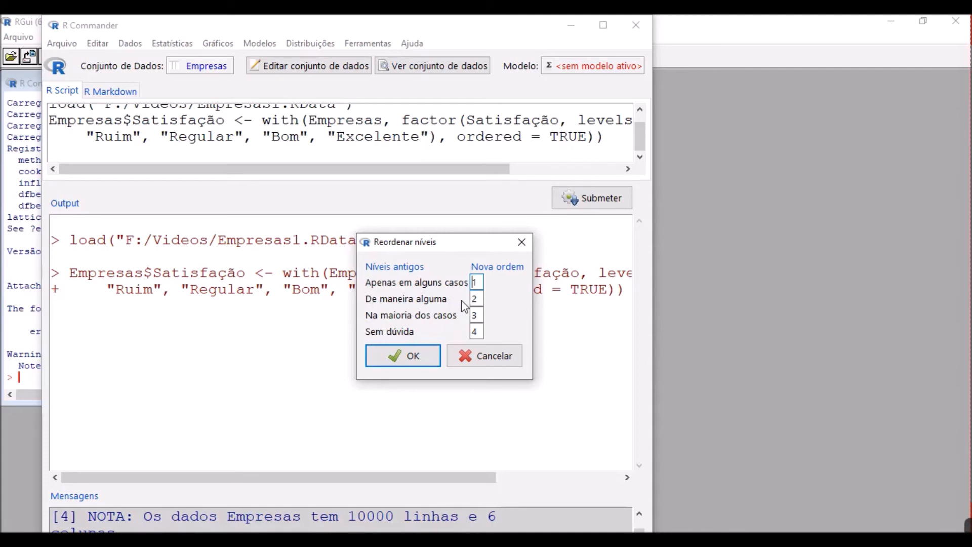
pyautogui.press('Tab')
pyautogui.write('1')
pyautogui.moveTo(480, 283); pyautogui.dragTo(468, 284)
pyautogui.write('2')
pyautogui.click(413, 357)
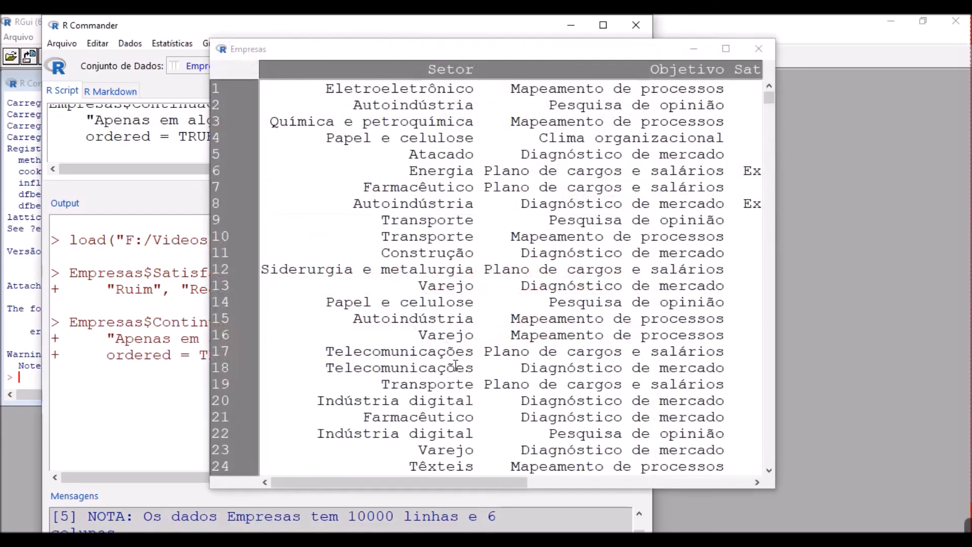
# - Check the Continuação column in the data viewer and read the level order in its generated factor command
pyautogui.click(718, 481)
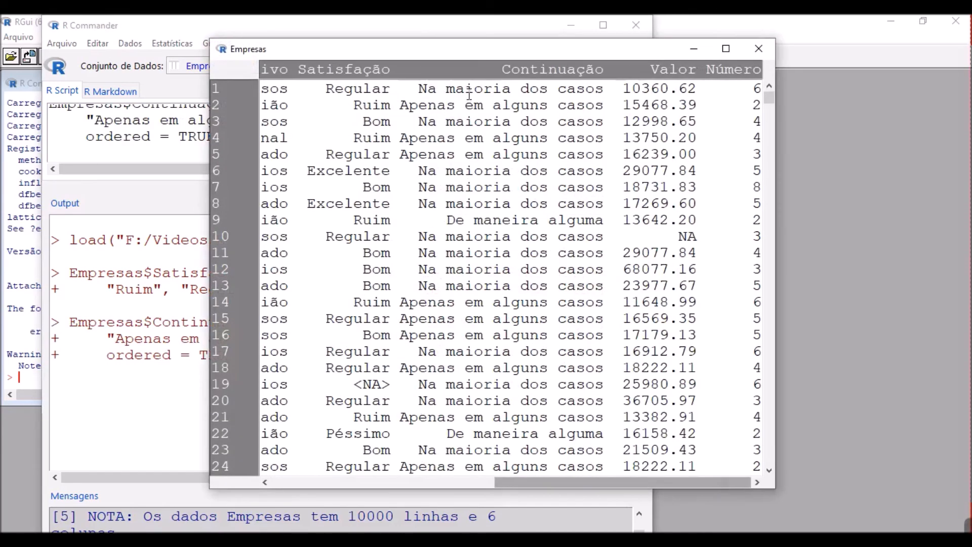
pyautogui.click(694, 50)
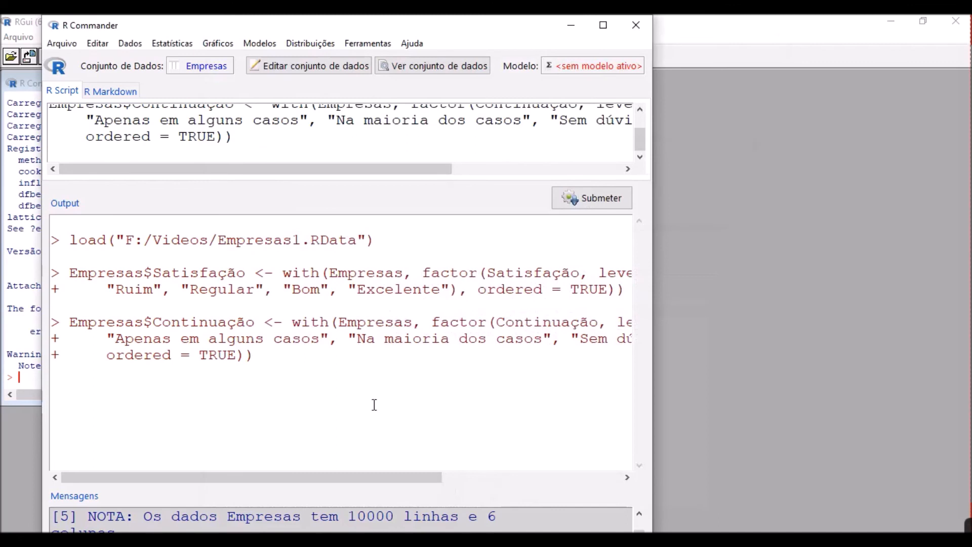
pyautogui.scroll(1, 358, 131)
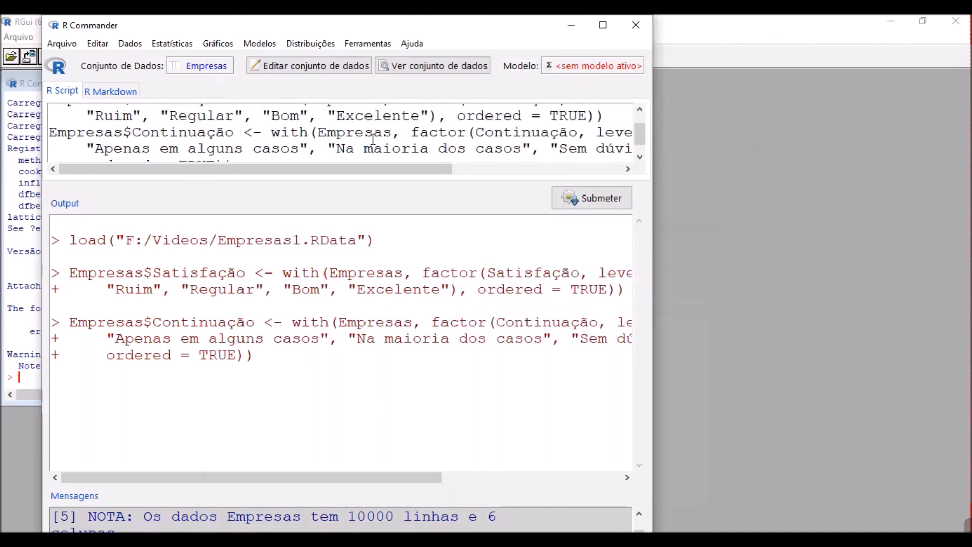
pyautogui.scroll(-1, 373, 140)
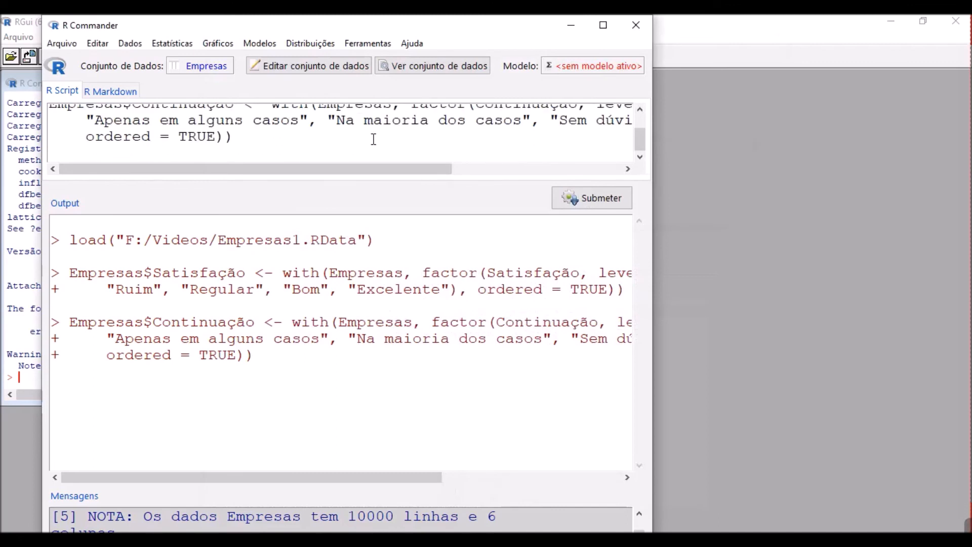
pyautogui.click(602, 168)
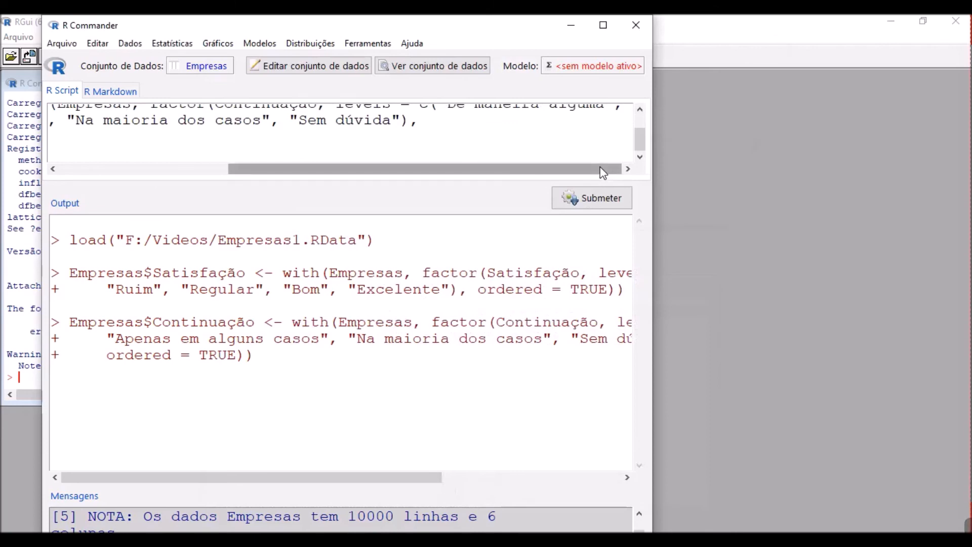
pyautogui.click(641, 110)
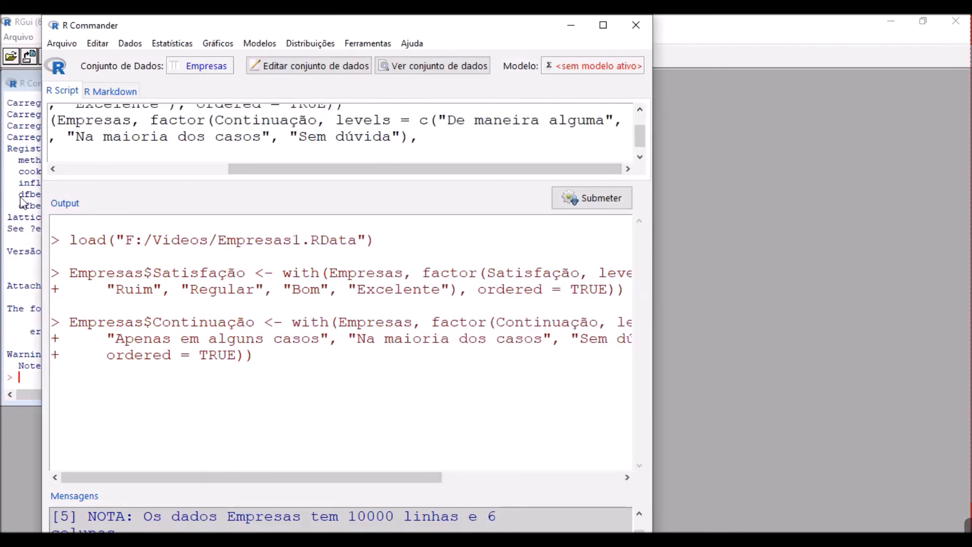
pyautogui.click(53, 169)
pyautogui.click(53, 169)
pyautogui.moveTo(53, 171); pyautogui.dragTo(52, 171)
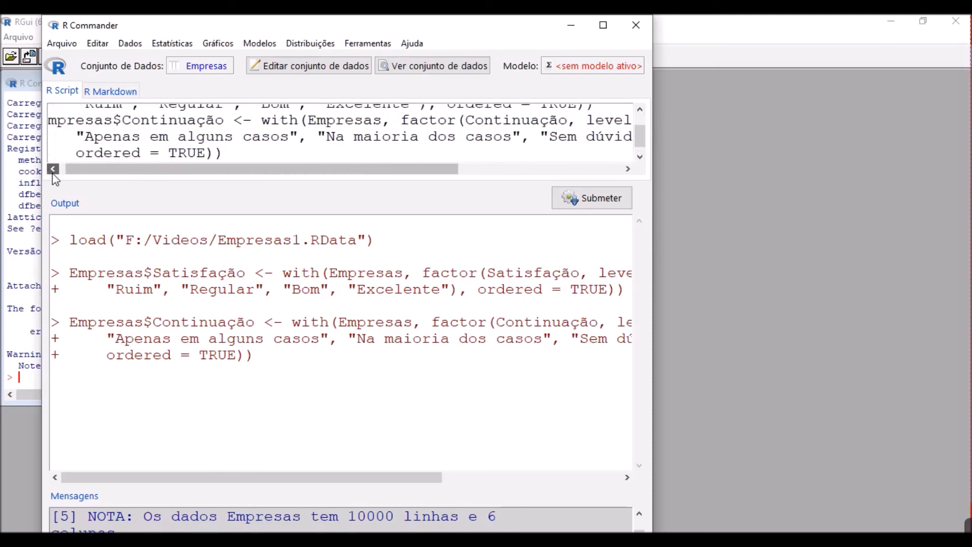
pyautogui.click(628, 169)
pyautogui.moveTo(627, 169); pyautogui.dragTo(627, 169)
pyautogui.moveTo(392, 169); pyautogui.dragTo(257, 175)
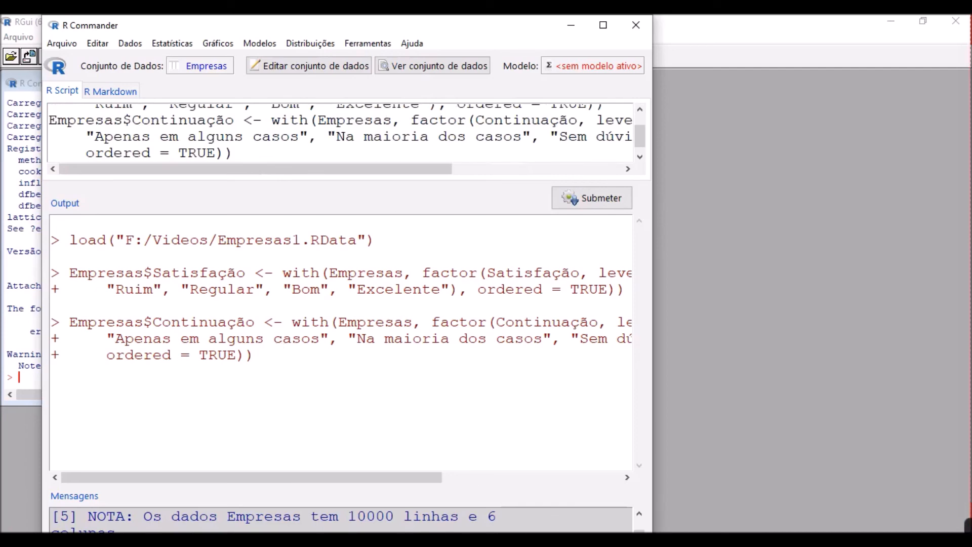
# - Review the Satisfação, Continuação, Setor and Objetivo columns of the Empresas data set, and minimize the viewer
pyautogui.moveTo(742, 514)
pyautogui.click(779, 508)
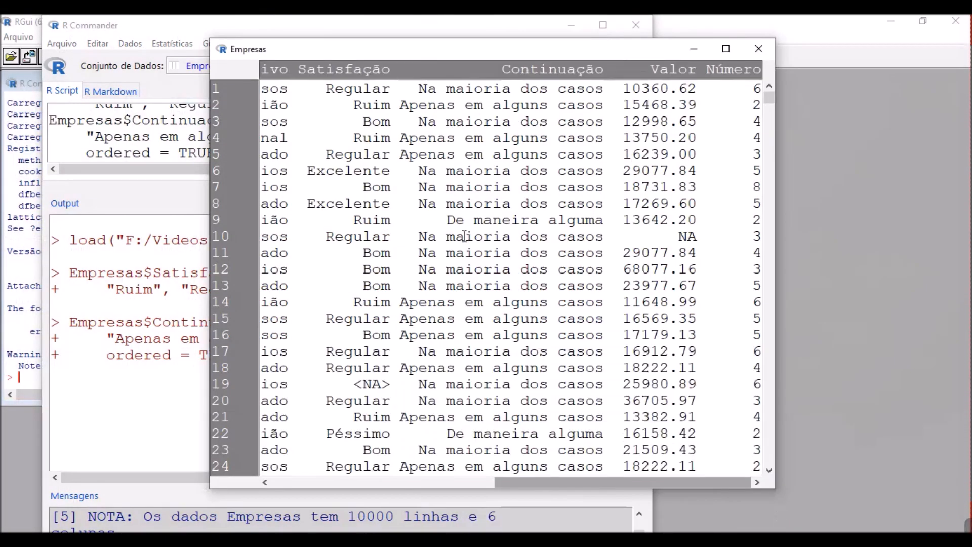
pyautogui.click(282, 484)
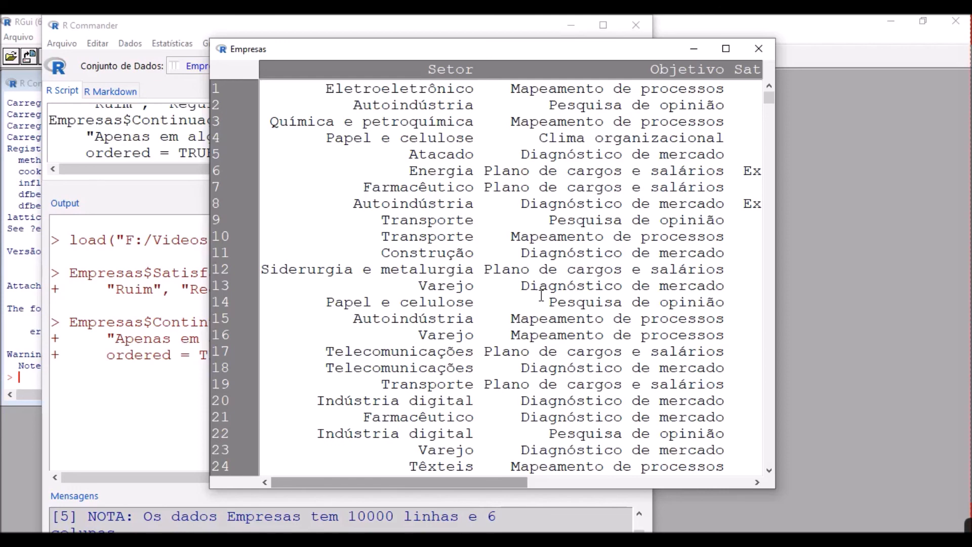
pyautogui.click(695, 49)
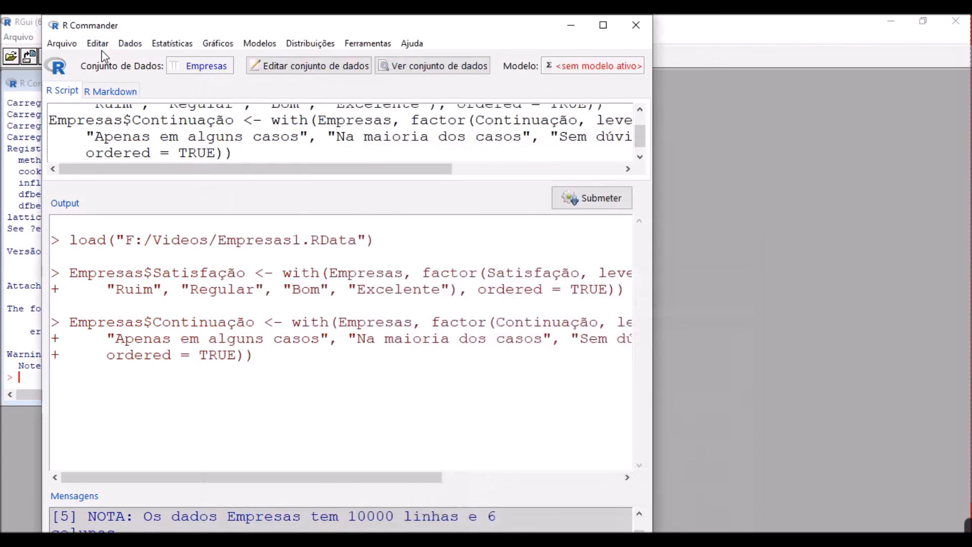
# - Save the active data set in the Videos folder as Empresas1_fatores_ordenados
pyautogui.click(129, 46)
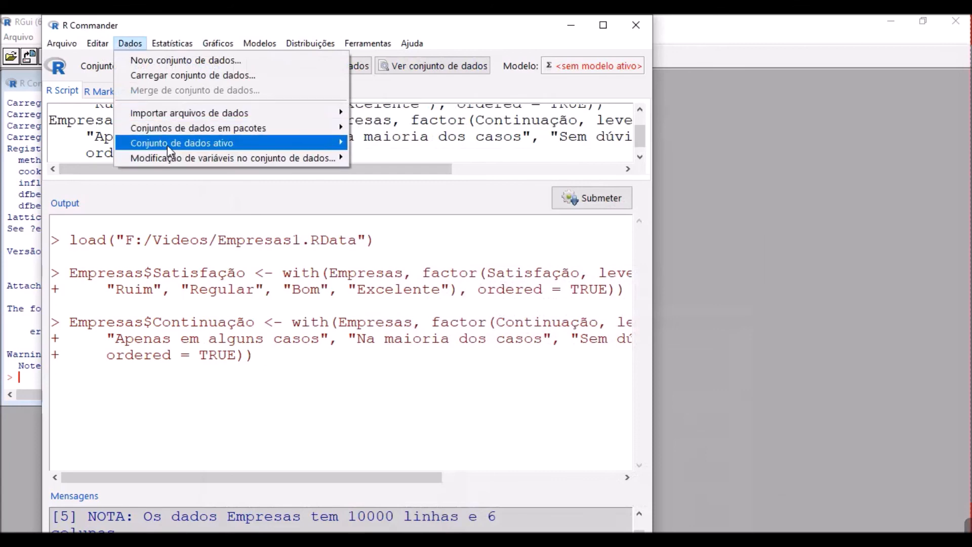
pyautogui.moveTo(168, 144)
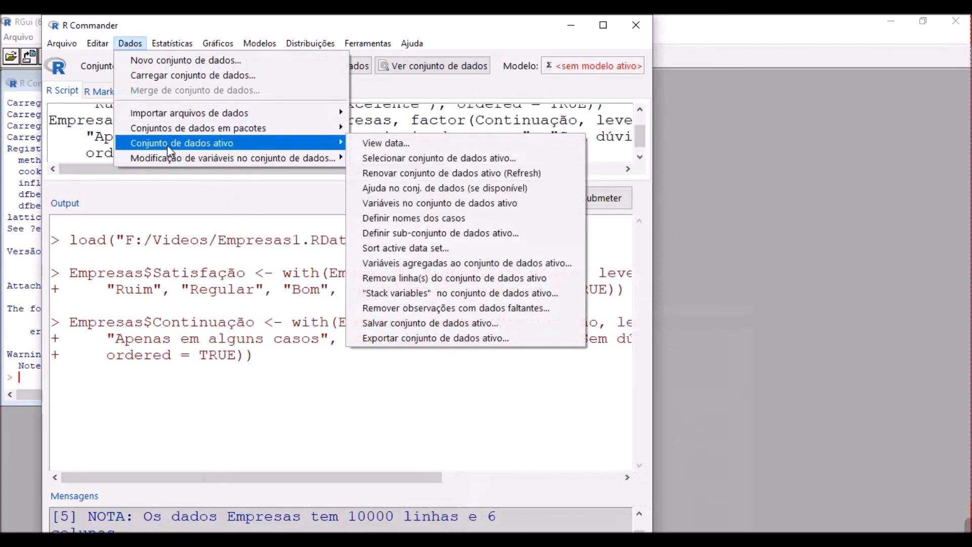
pyautogui.click(472, 327)
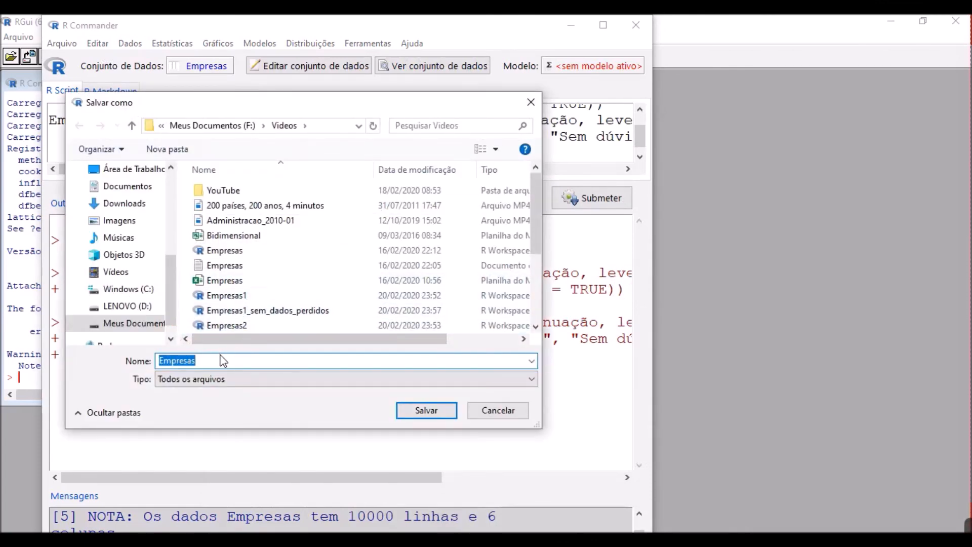
pyautogui.click(217, 361)
pyautogui.write('1')
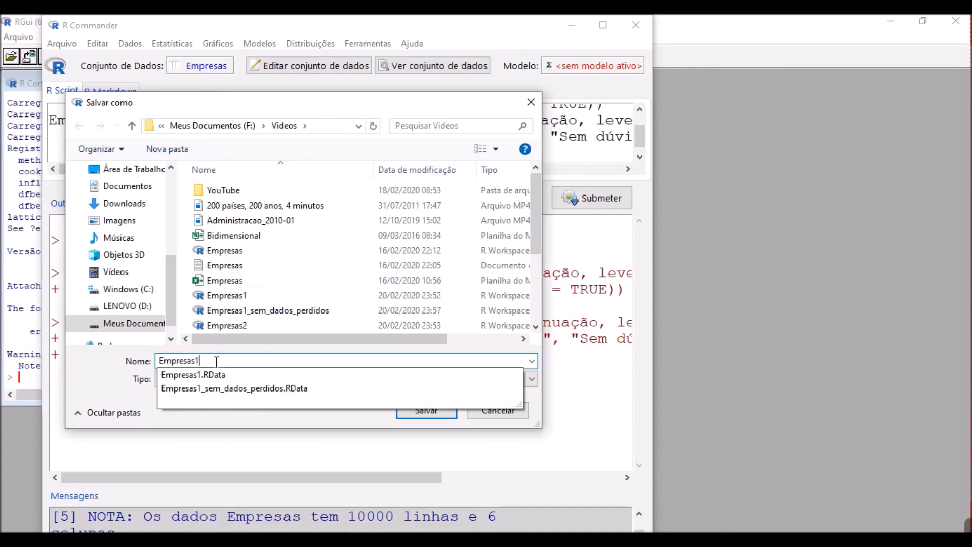
pyautogui.write('_fatores_ordenados')
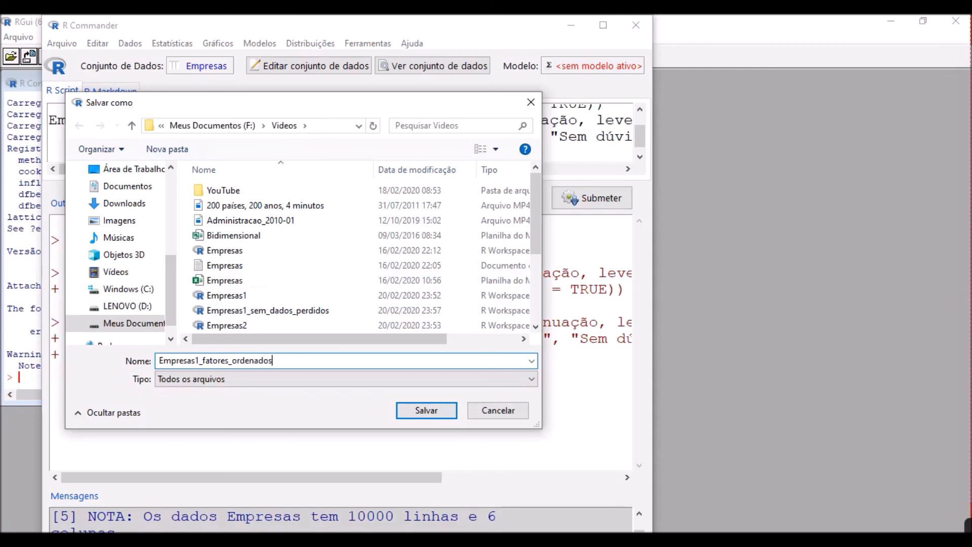
pyautogui.click(425, 410)
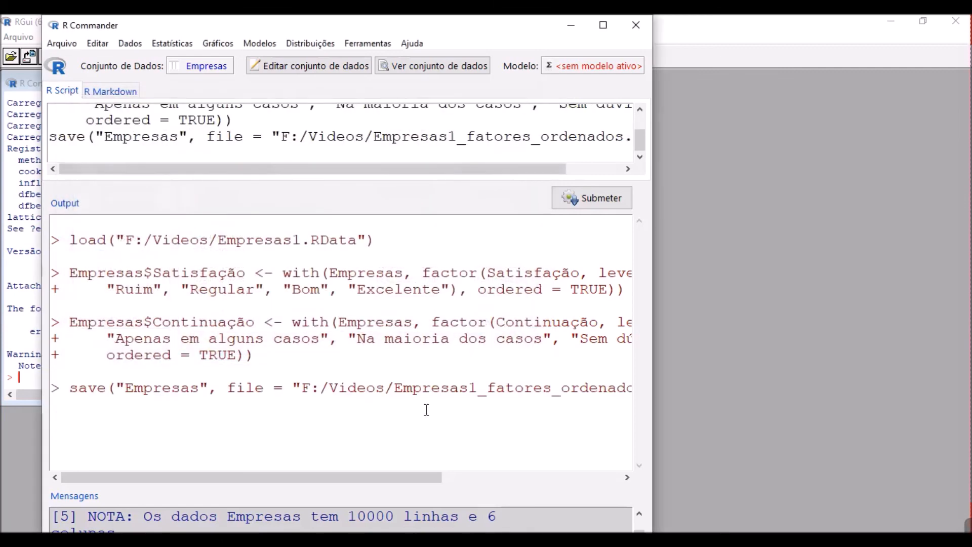